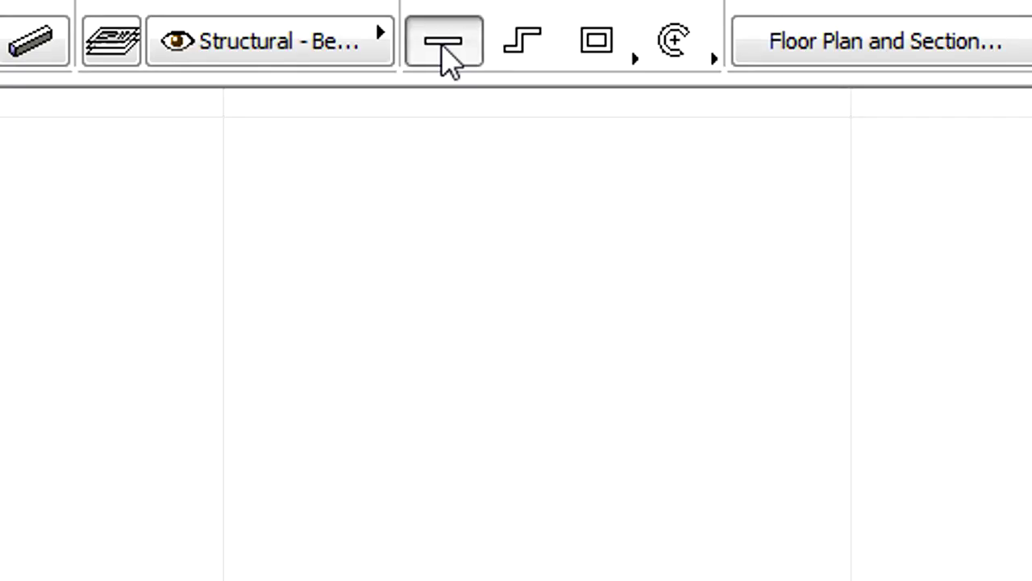
- Draw a straight beam about 3596 long across the floor plan, then select its edge
left_click(293, 304)
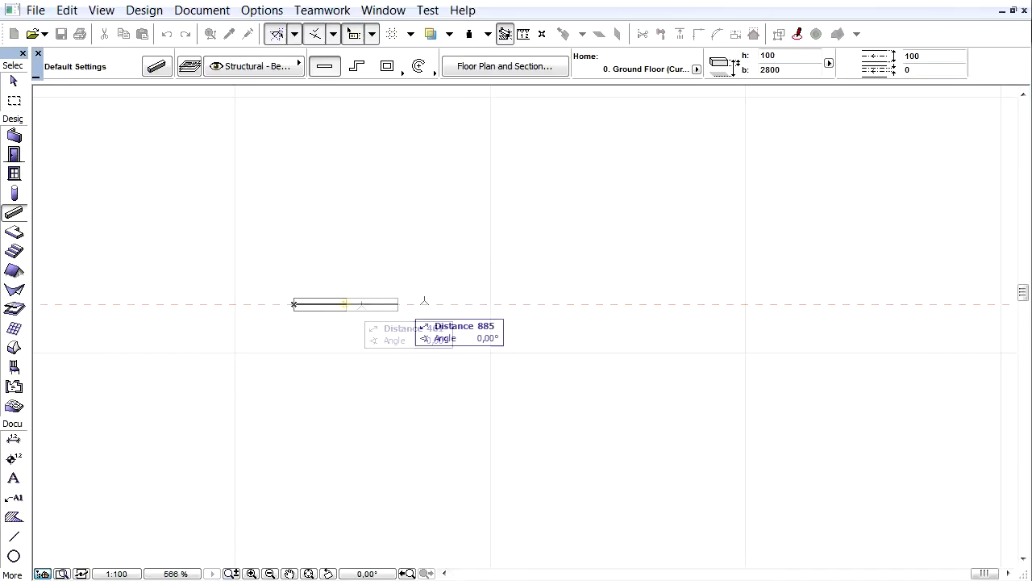
left_click(752, 304)
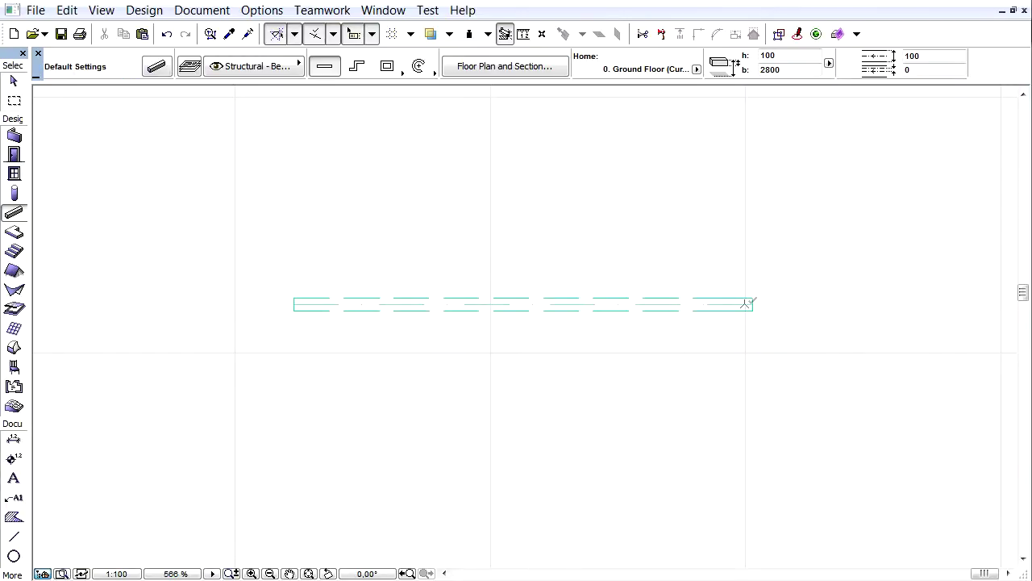
left_click(725, 306, "shift")
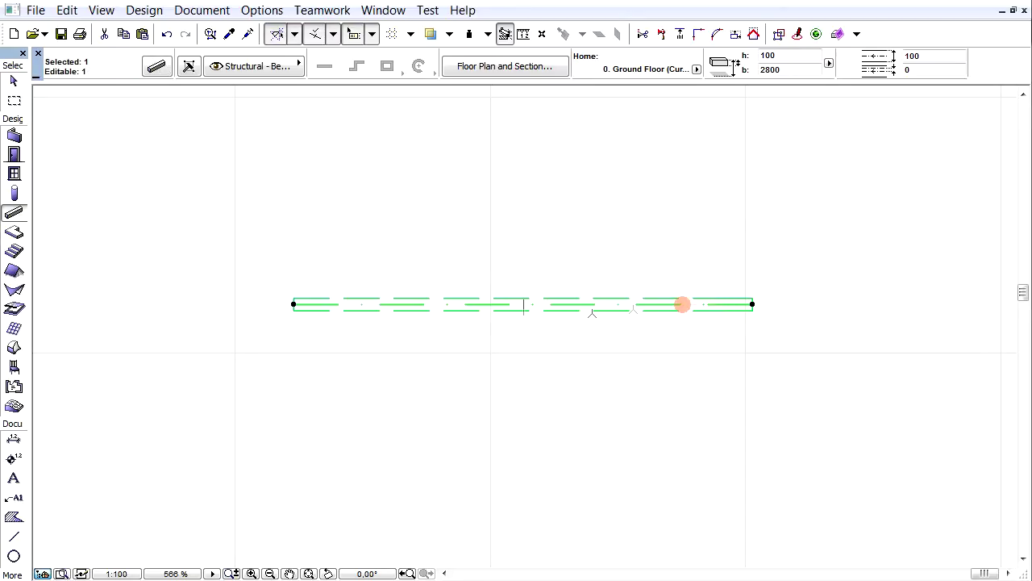
left_click(566, 305)
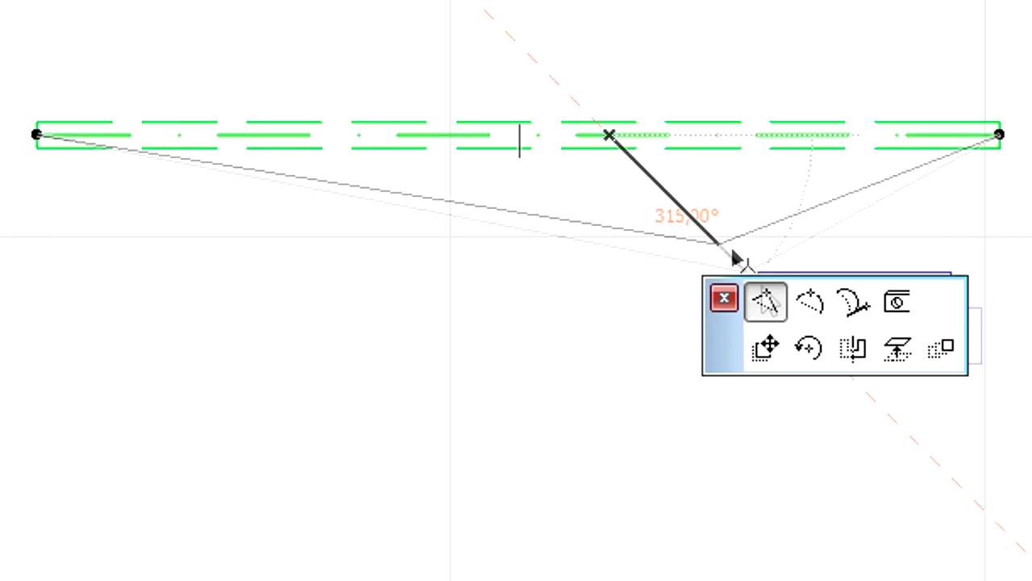
- Curve the beam's edge into an arc, then re-curve it to bulge upward
left_click(814, 305)
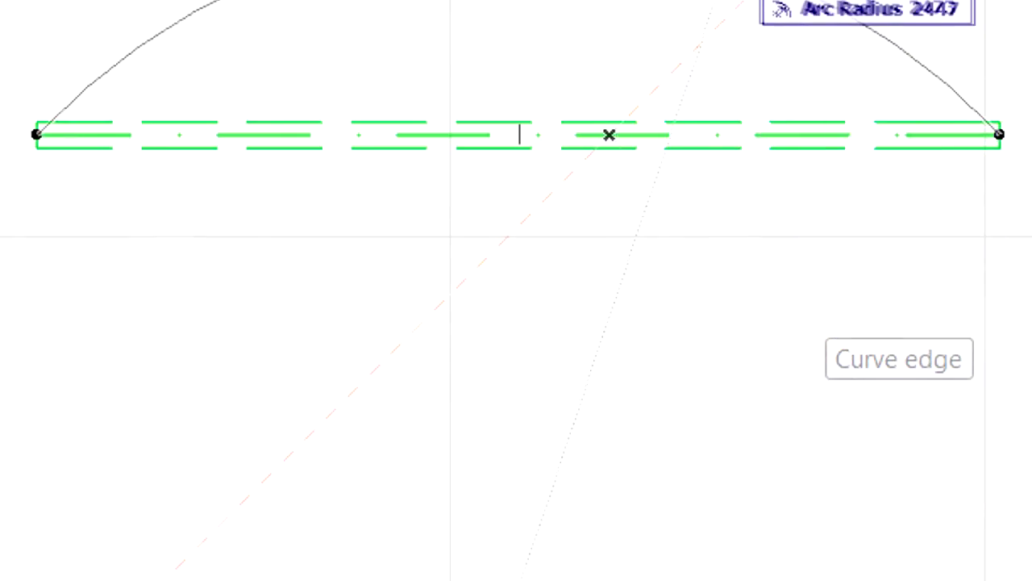
left_click(701, 294)
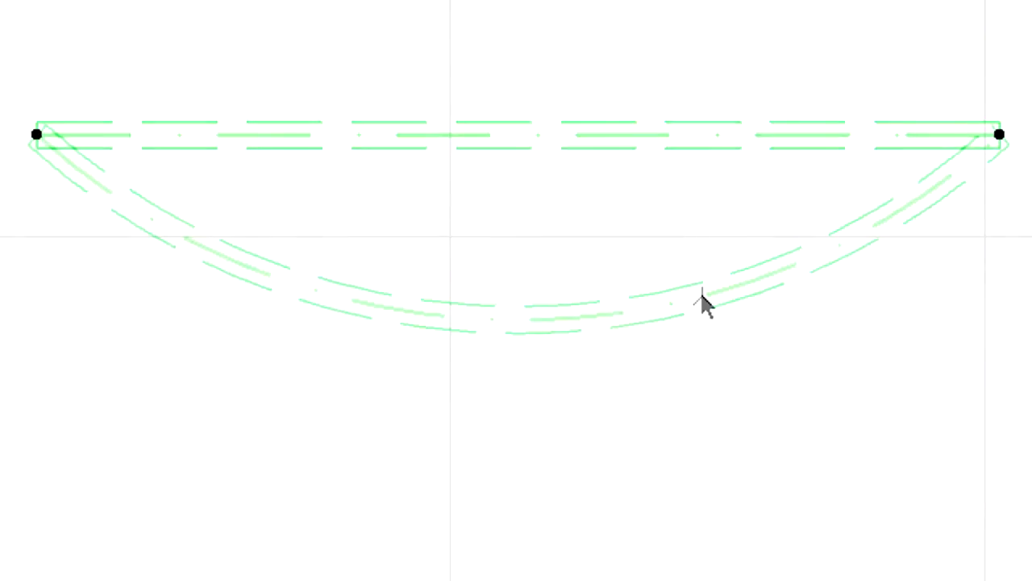
left_click(703, 297)
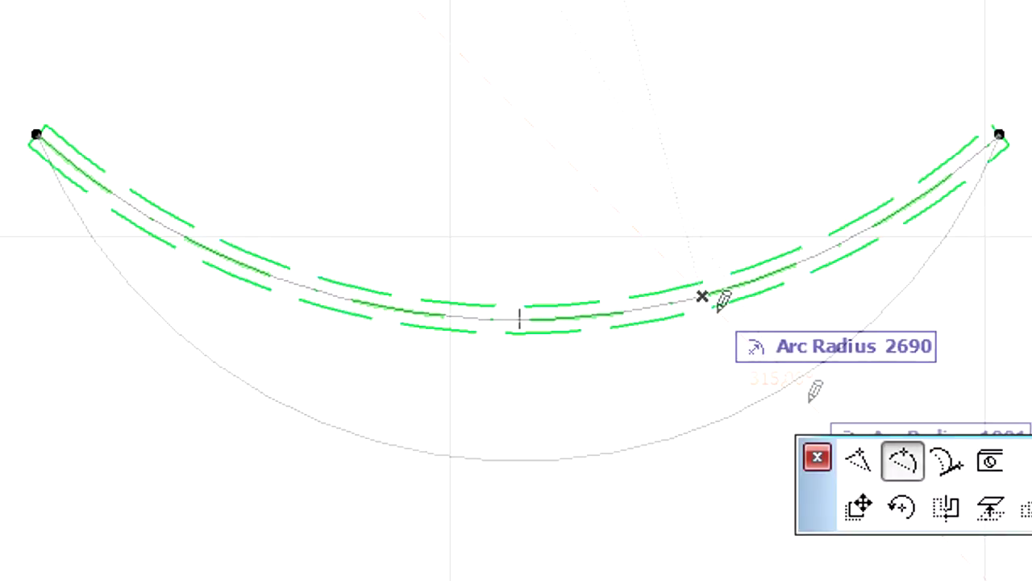
left_click(947, 463)
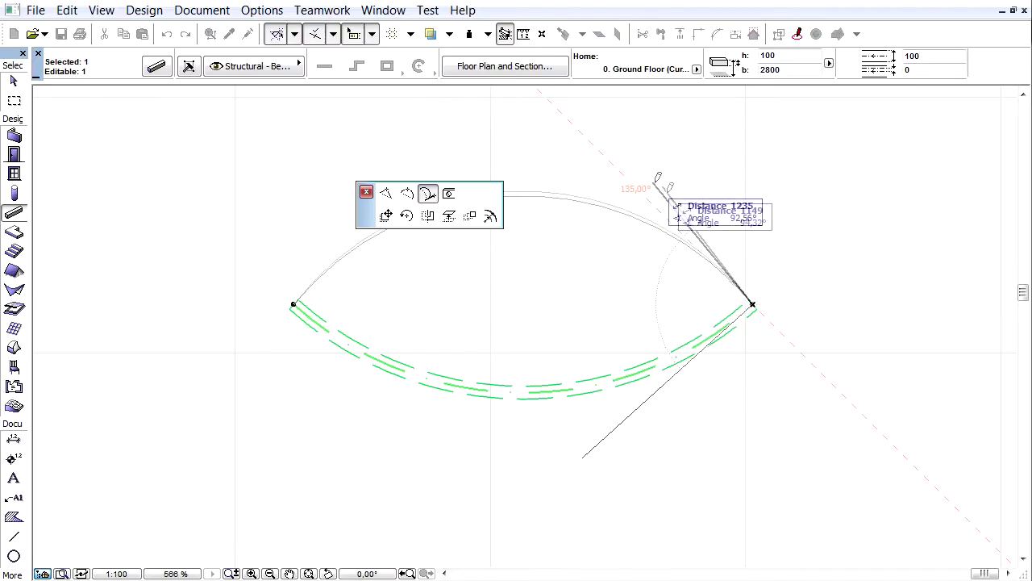
left_click(696, 213)
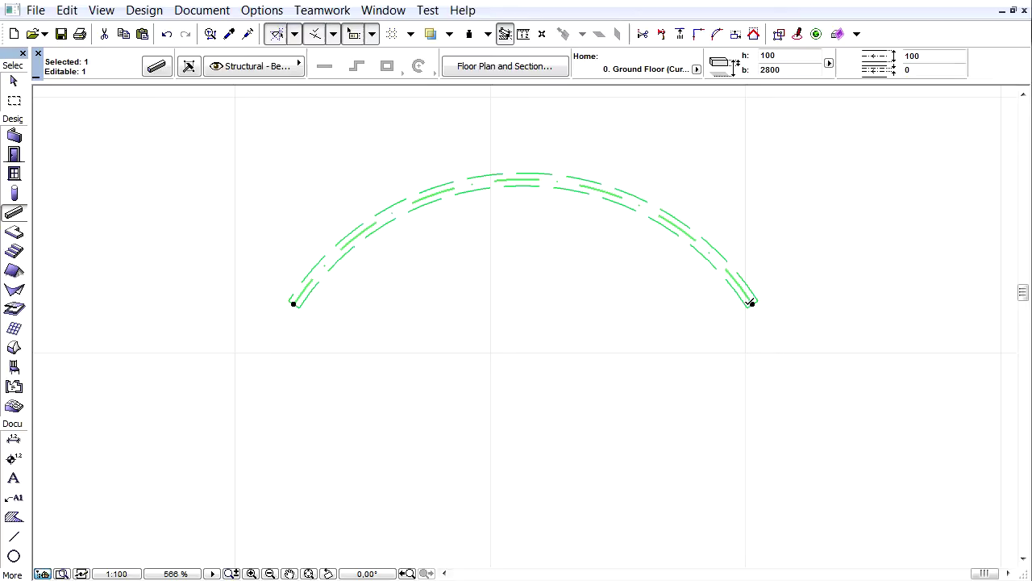
- Shorten the curved beam's right end along its arc and view it in 3D
left_click(751, 303)
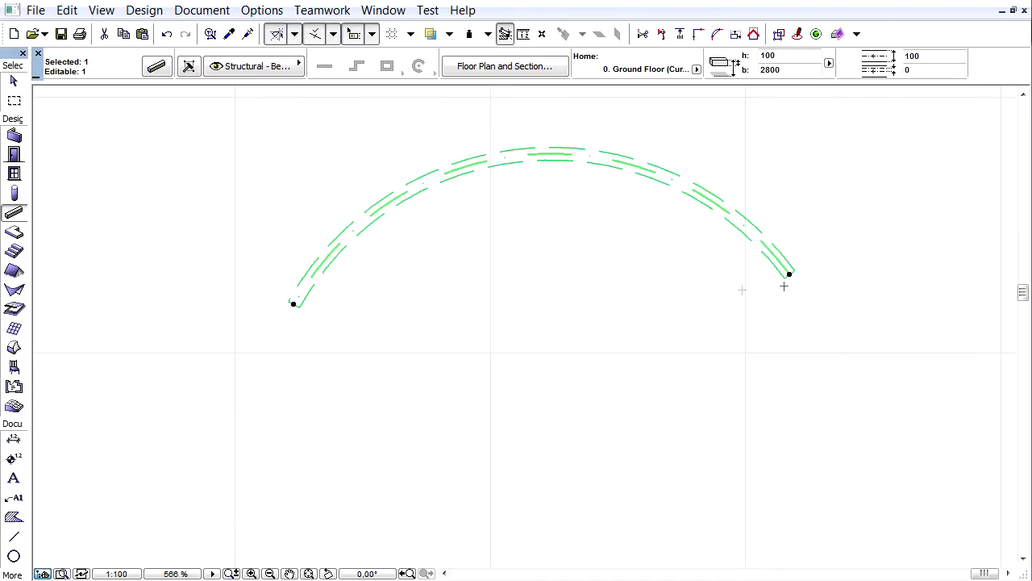
left_click(789, 275)
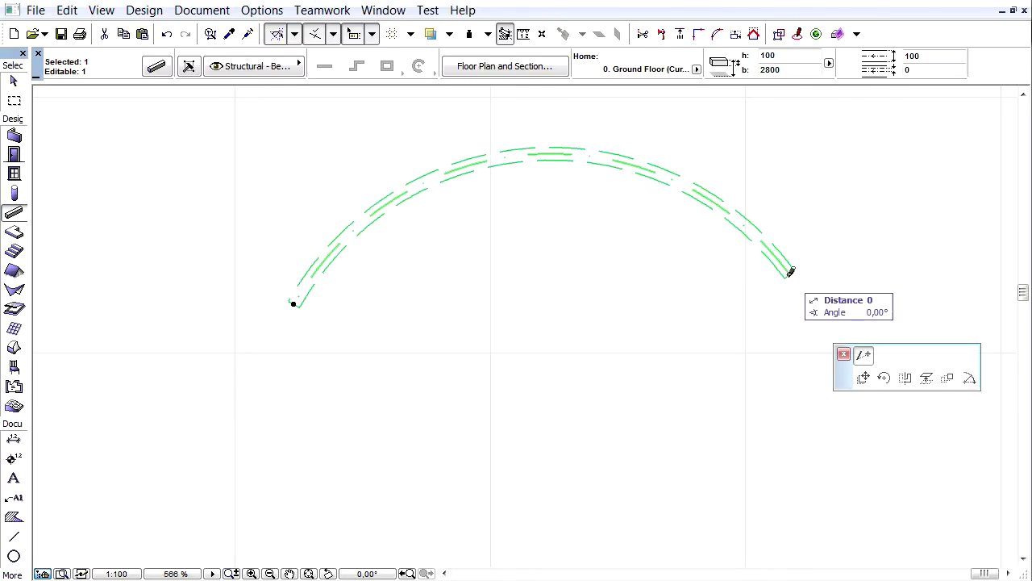
left_click(970, 379)
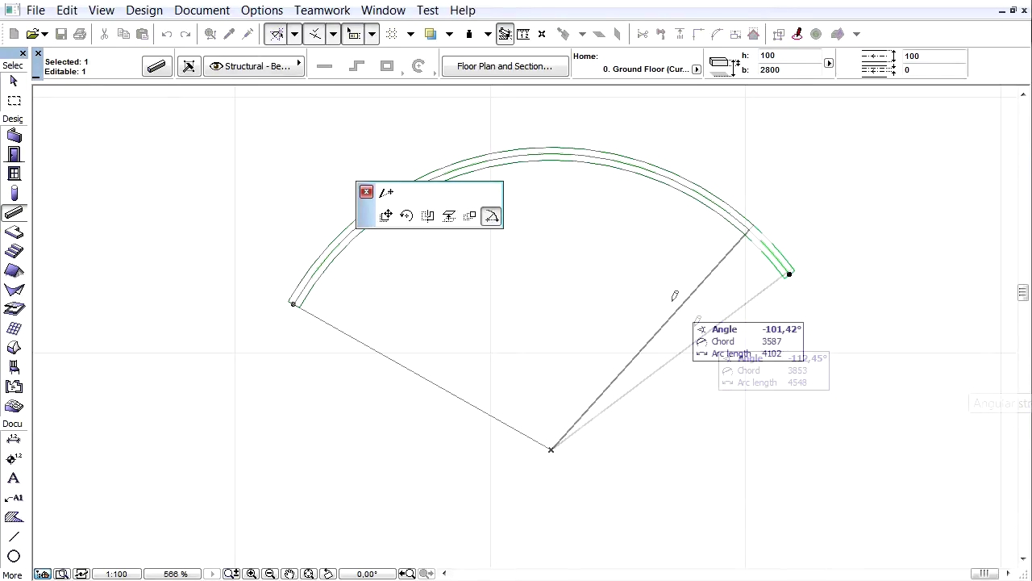
left_click(691, 235)
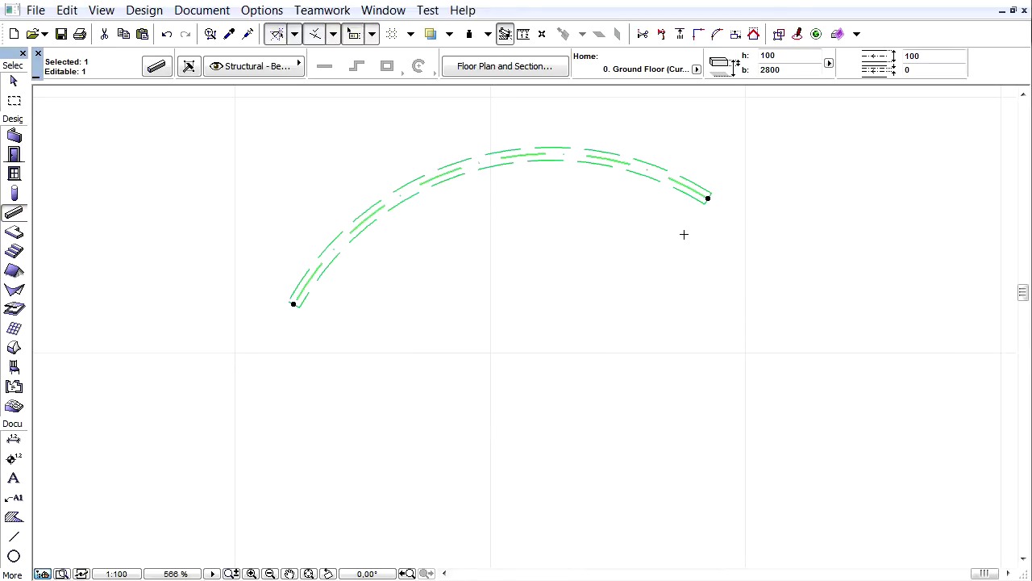
key("F3")
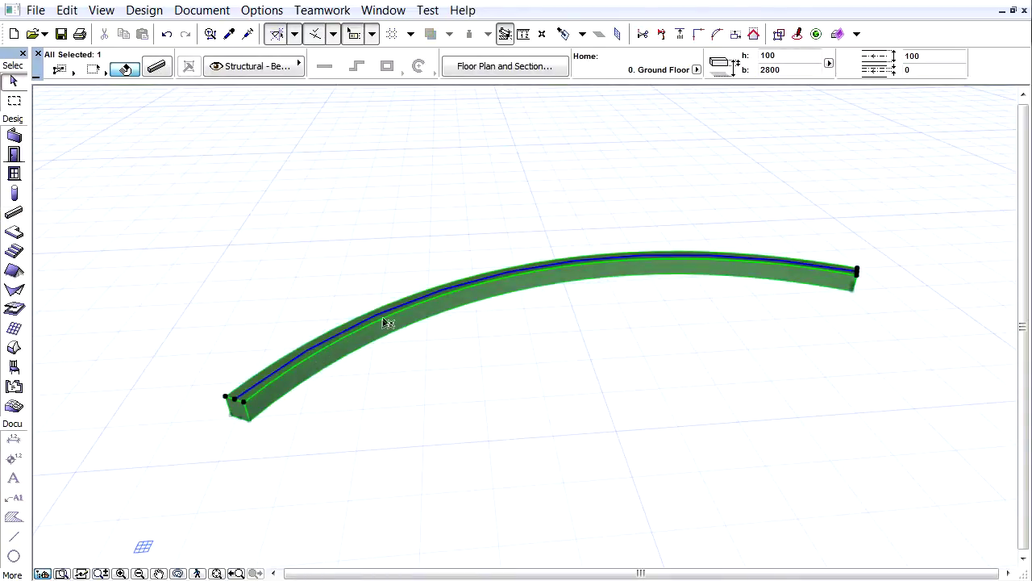
- In 3D, try Offset and Curve Edge on the beam, then begin an arc-length edit at its left end
left_click(386, 316)
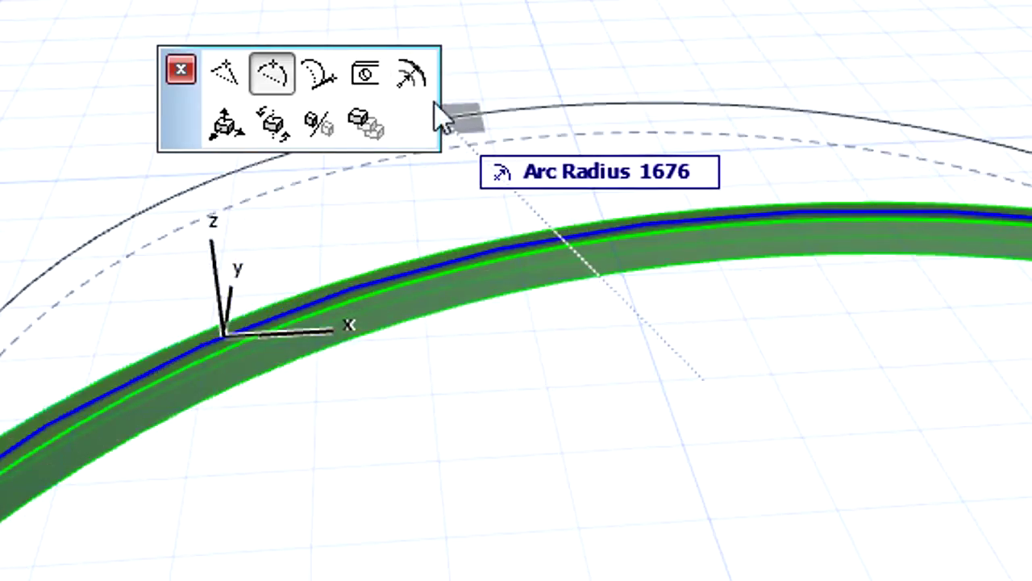
left_click(412, 76)
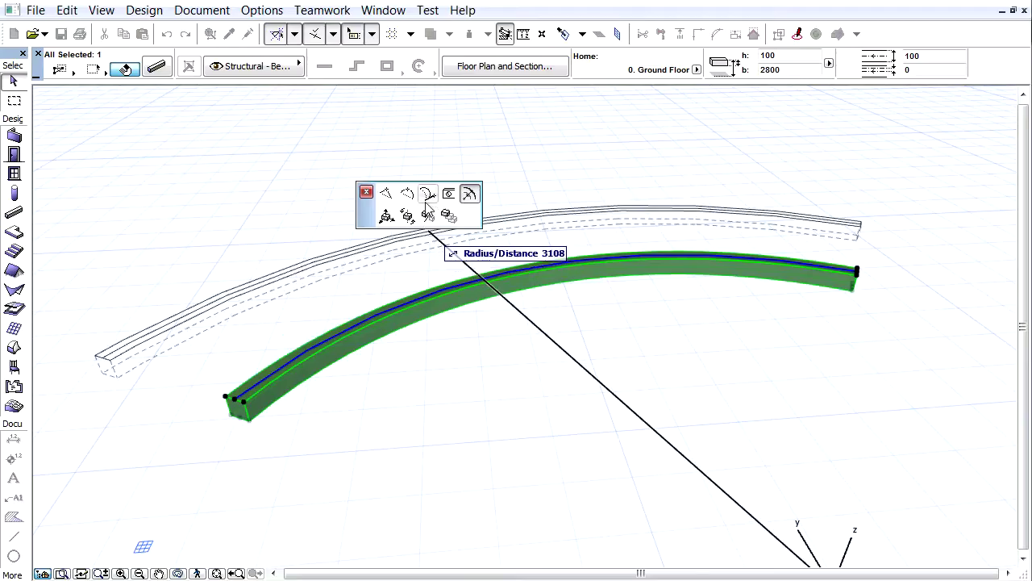
left_click(425, 201)
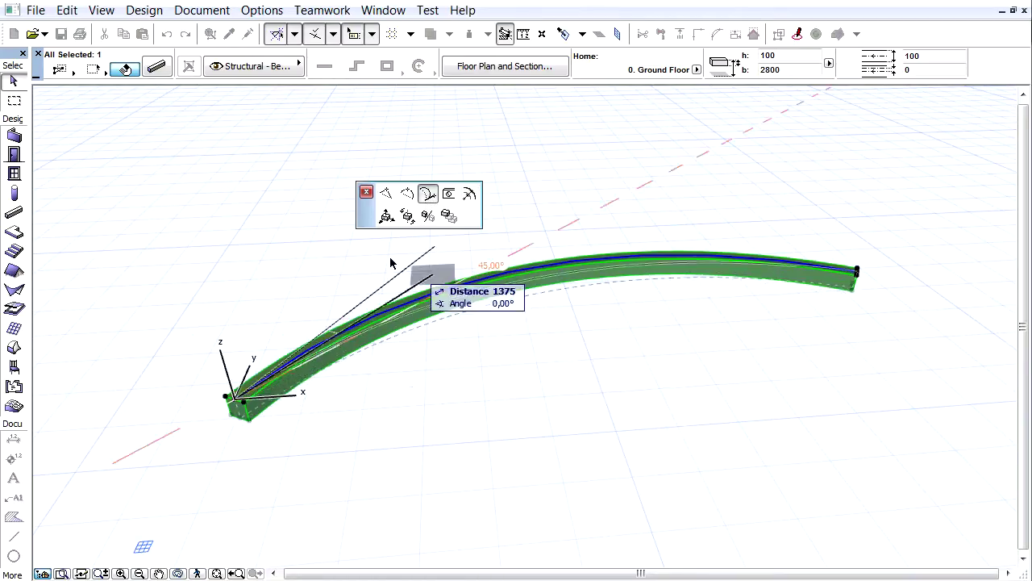
left_click(307, 230)
left_click(262, 157)
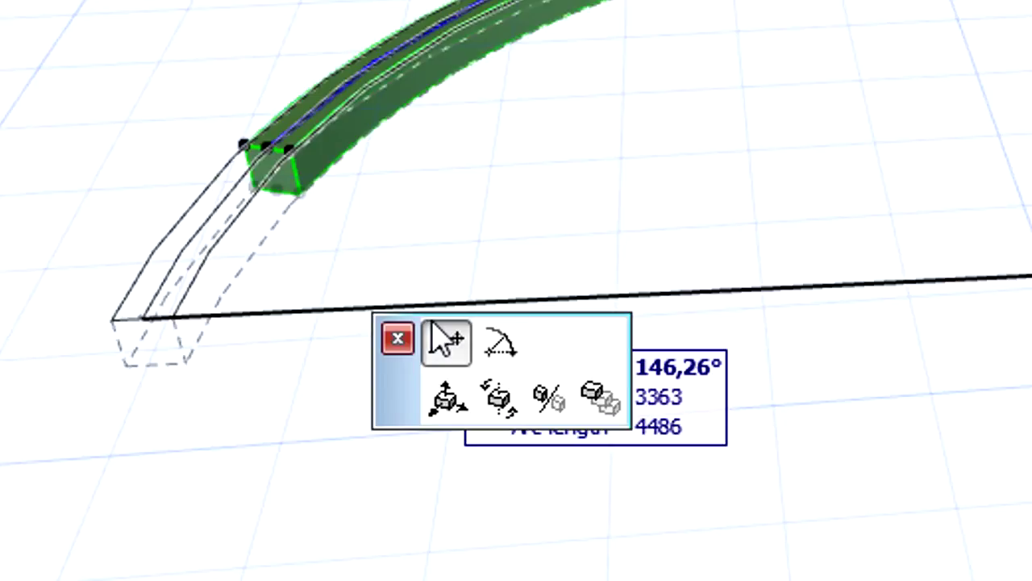
- Lengthen the beam's left end along its arc, then move that end to form a symmetric arch
left_click(500, 342)
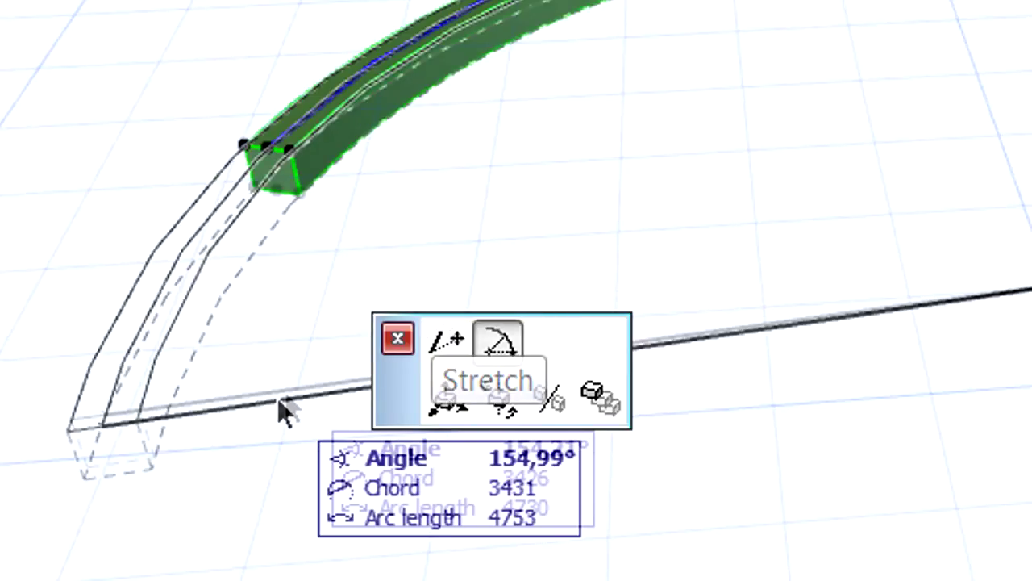
left_click(278, 396)
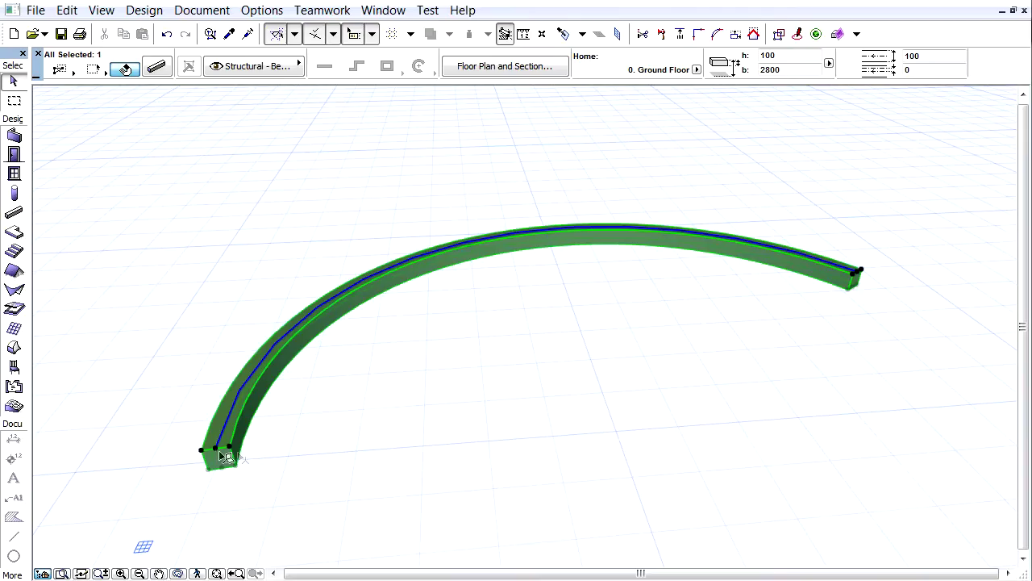
left_click(218, 450)
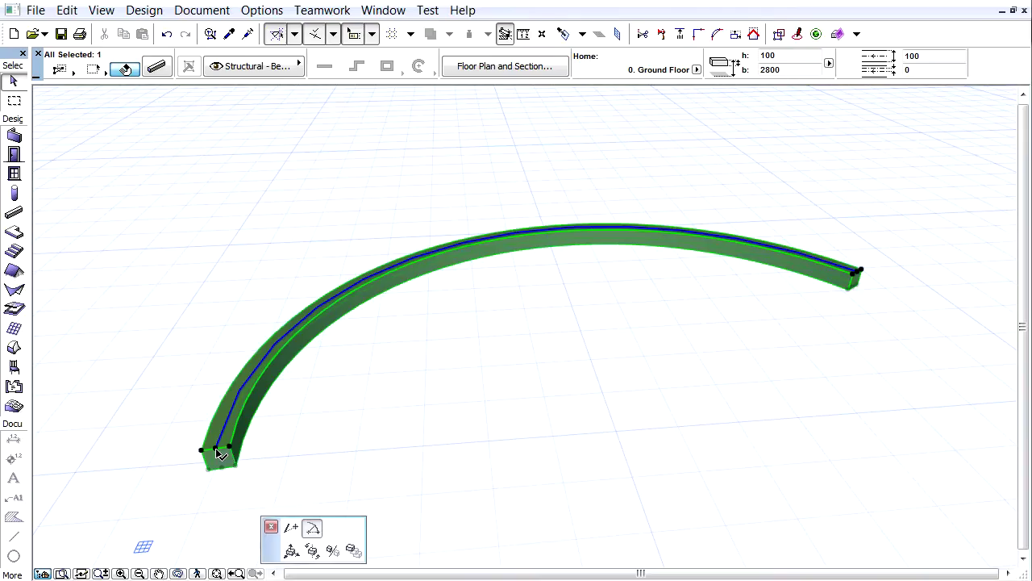
left_click(292, 527)
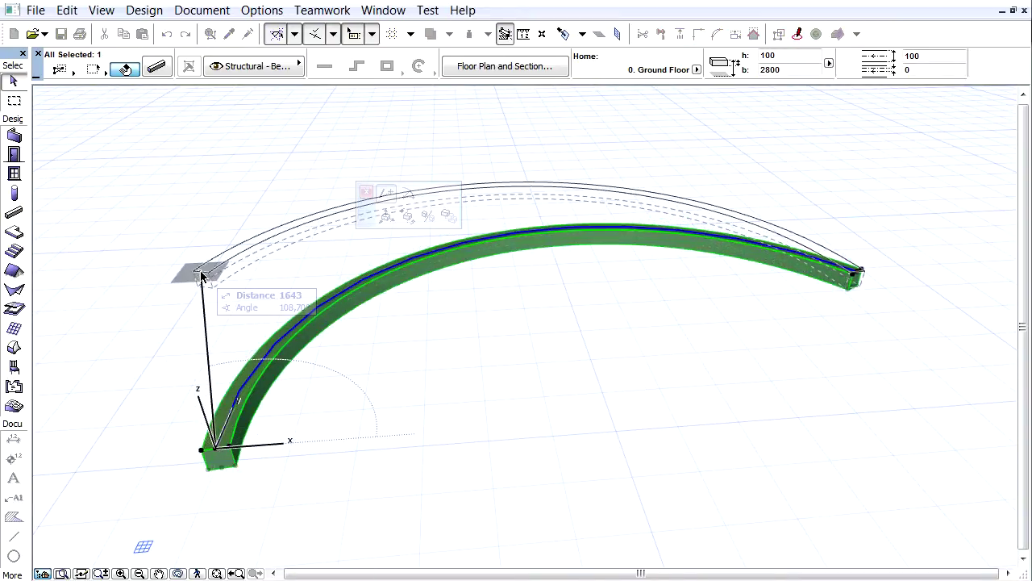
left_click(198, 274)
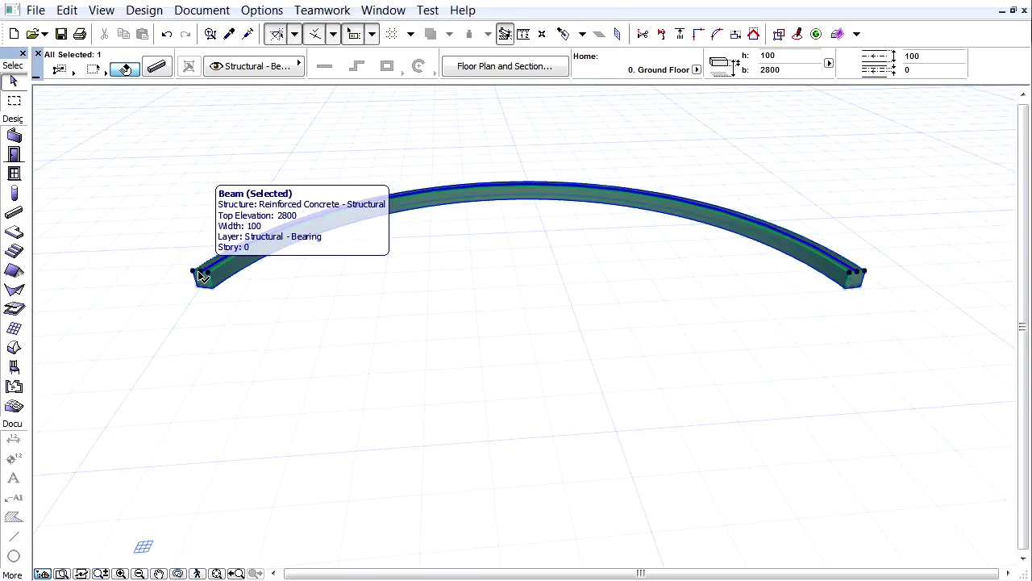
- On the floor plan, select the two left straight beams and intersect them into a sharp corner
key("F2")
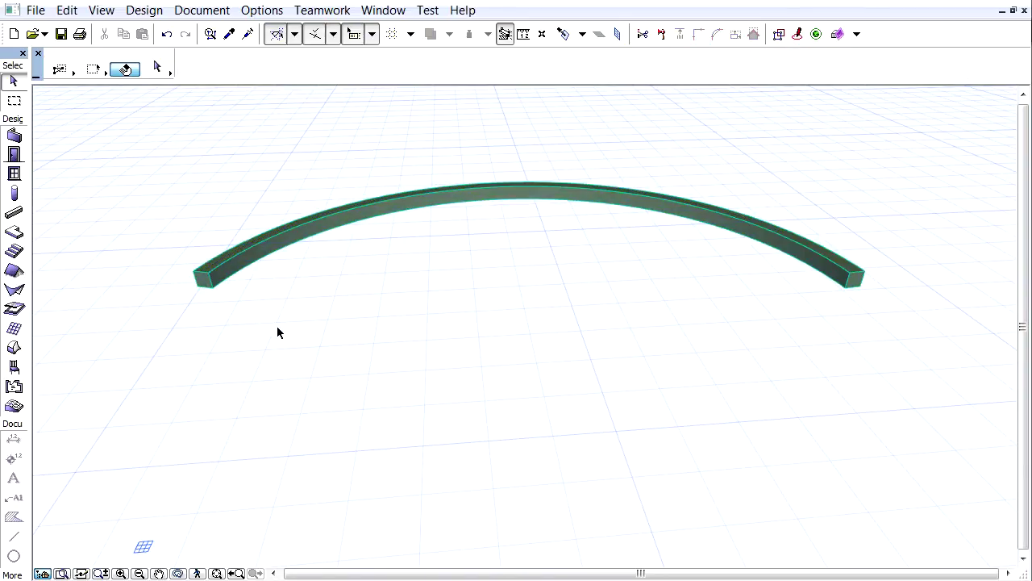
left_click(376, 227)
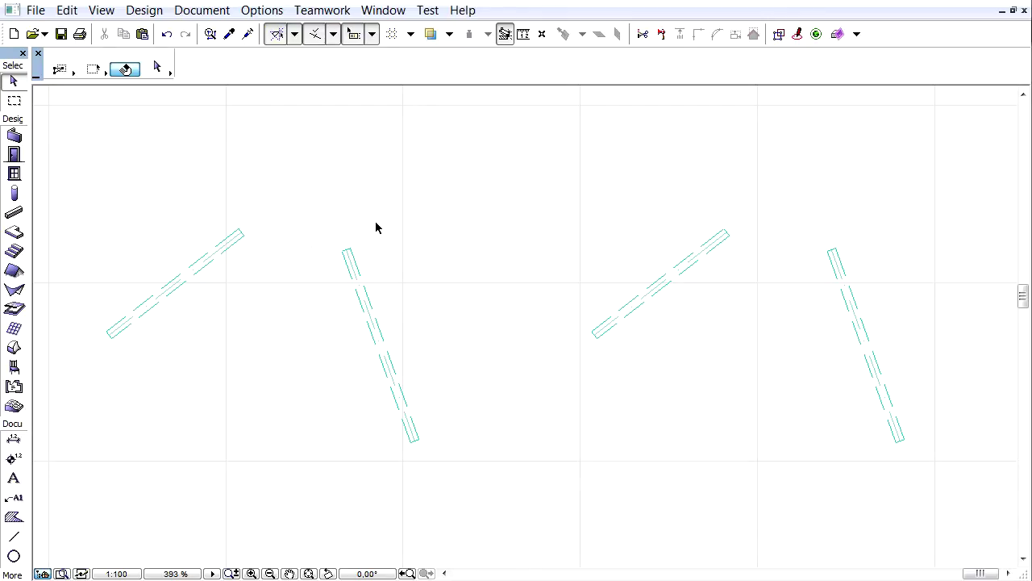
mouse_move(376, 227)
left_mouse_down()
mouse_move(240, 266)
mouse_move(219, 283)
left_mouse_up()
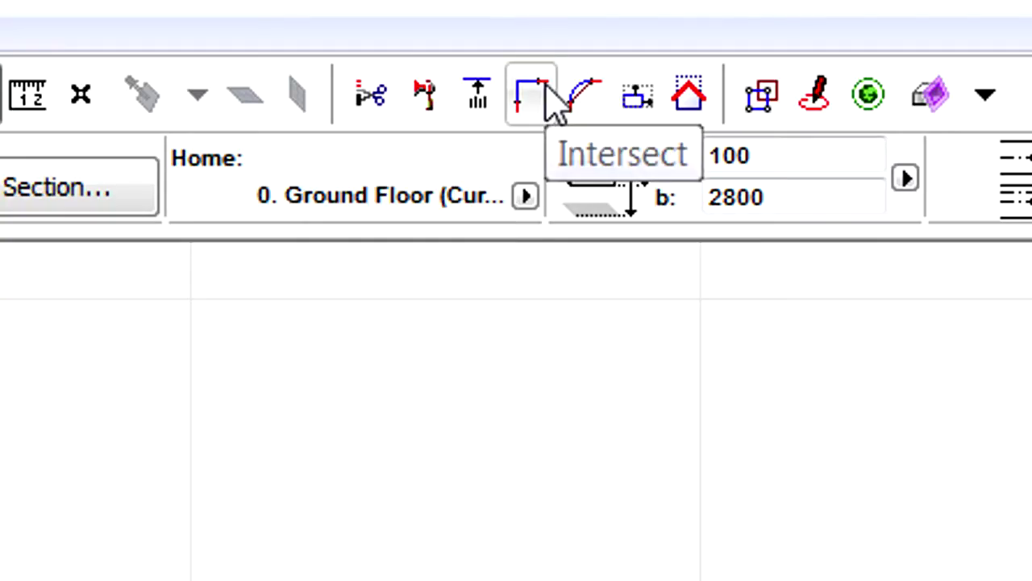
left_click(547, 85)
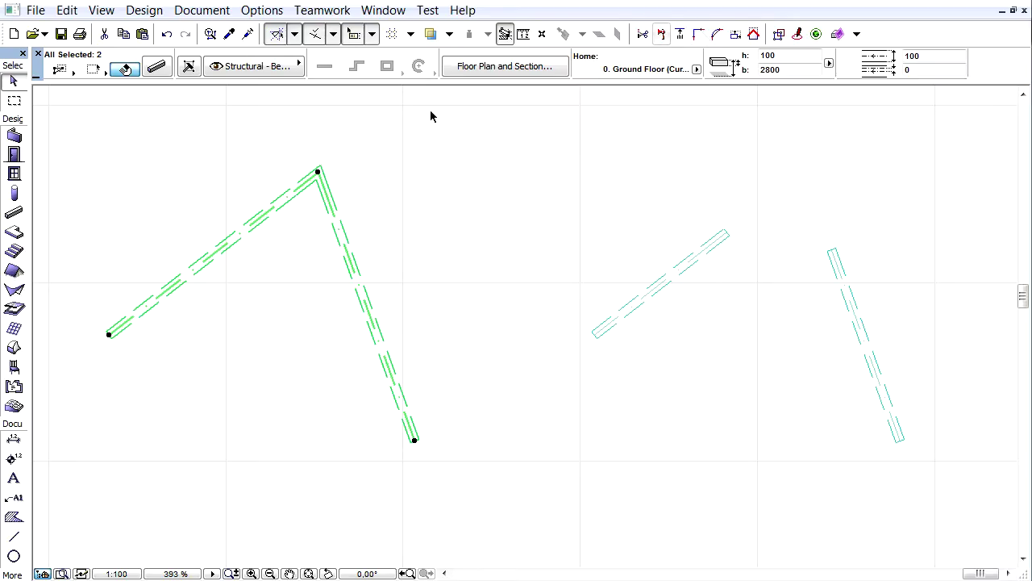
- Round the left beams' corner with a 1000-radius fillet from the pet palette
left_click(318, 171)
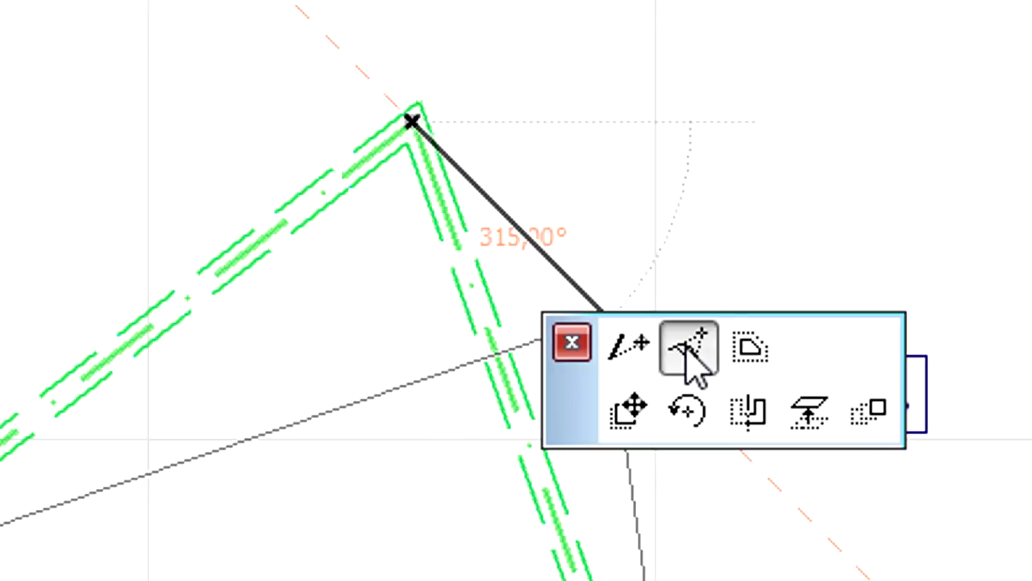
left_click(686, 347)
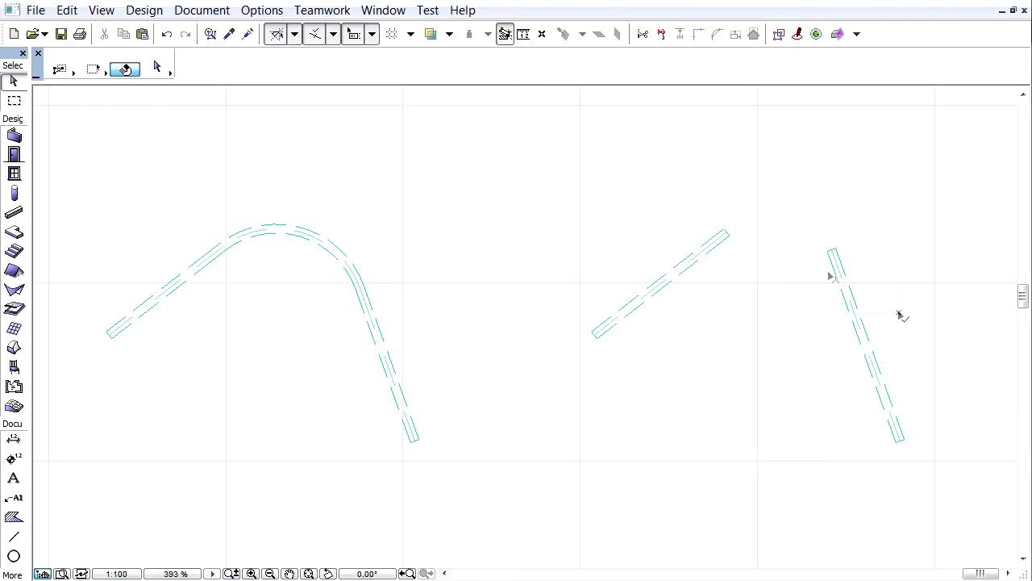
- Select the two right beams and fillet their corner with radius 1000
left_click_drag(898, 312, 677, 204)
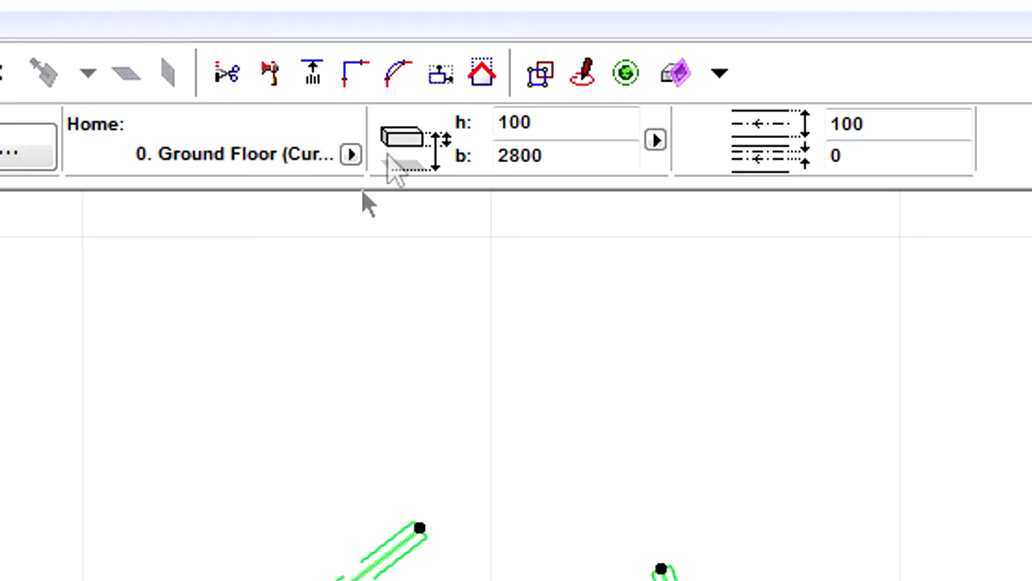
left_click(401, 81)
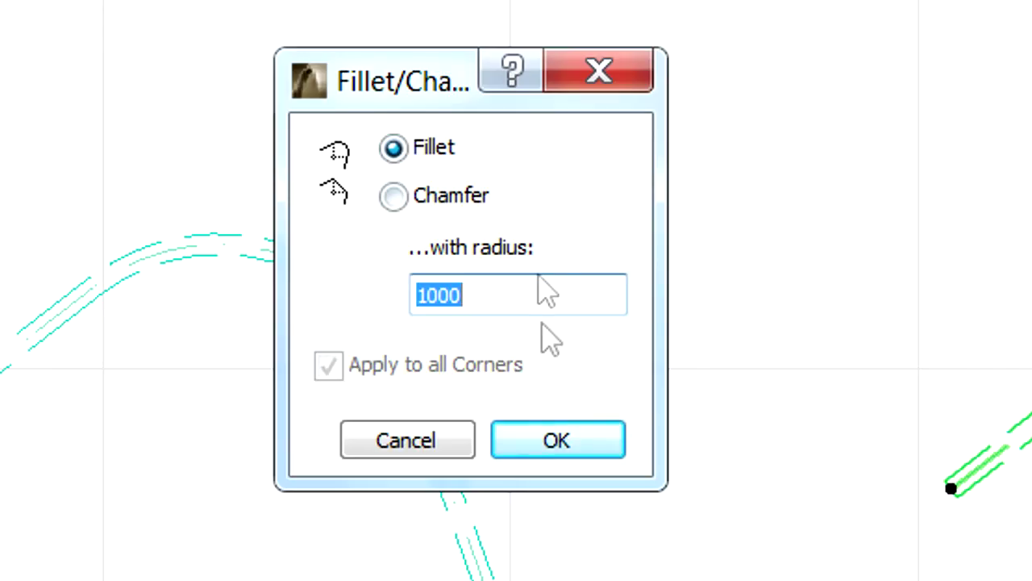
left_click(597, 438)
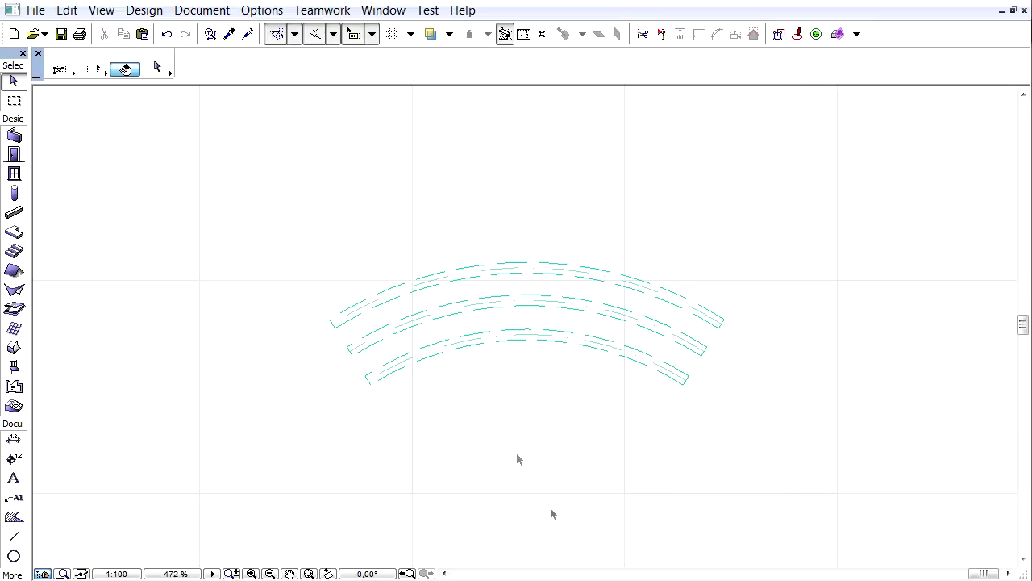
- Select the three concentric curved beams and merge them via Design > Complex Profiles > Merge Beams
left_click(437, 349)
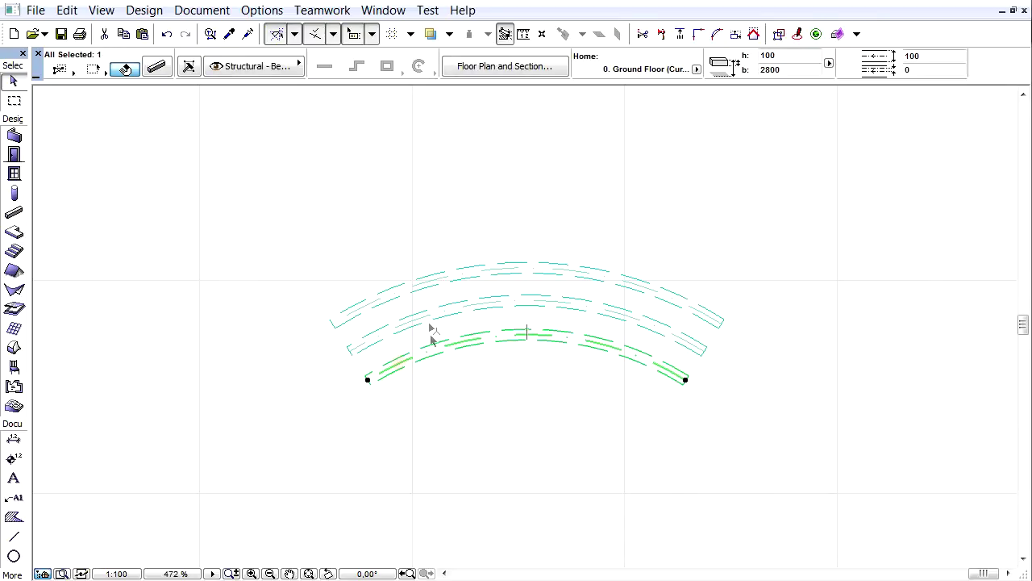
left_click(428, 317)
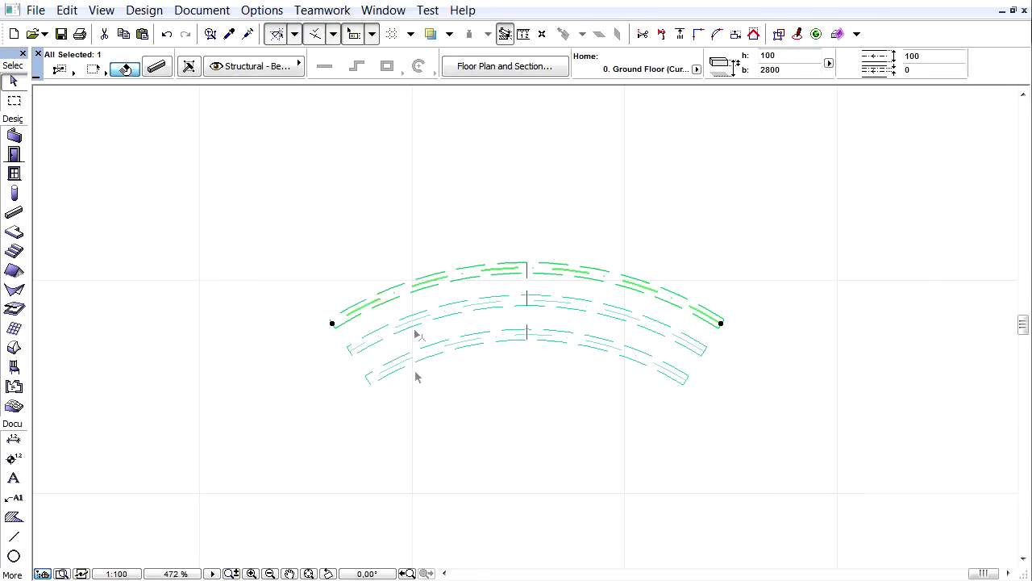
left_click_drag(421, 390, 339, 299)
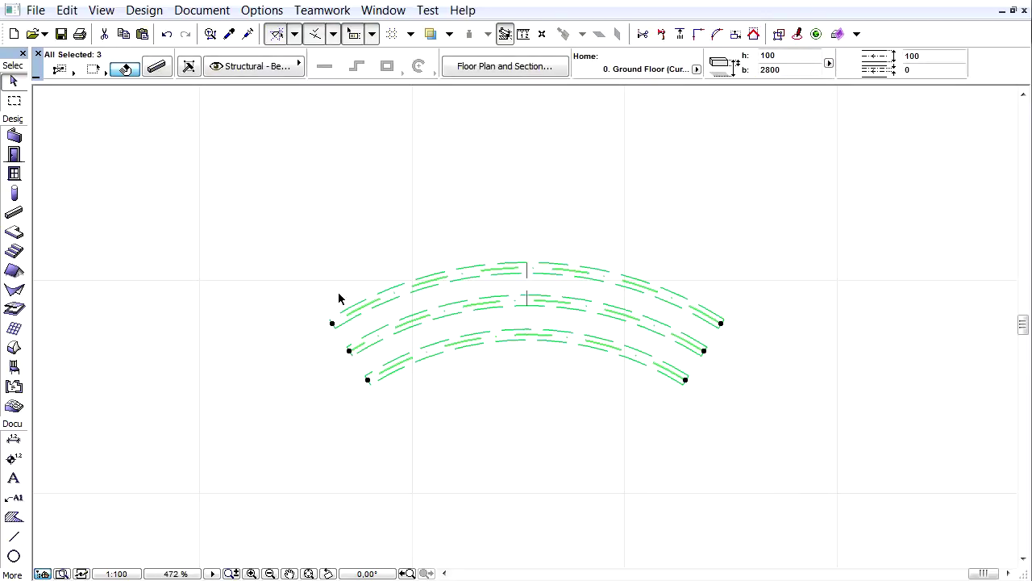
left_click(145, 10)
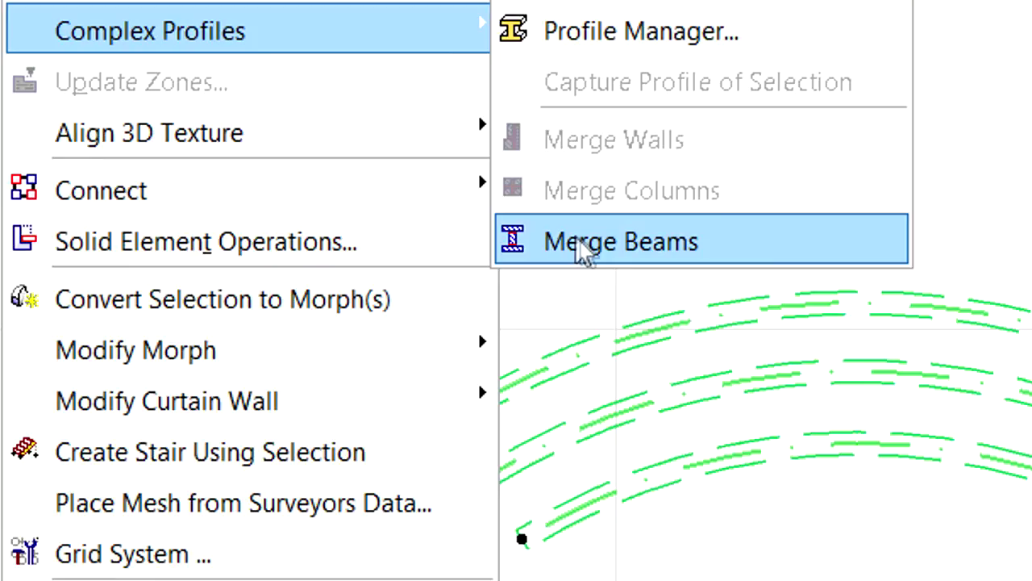
mouse_move(191, 138)
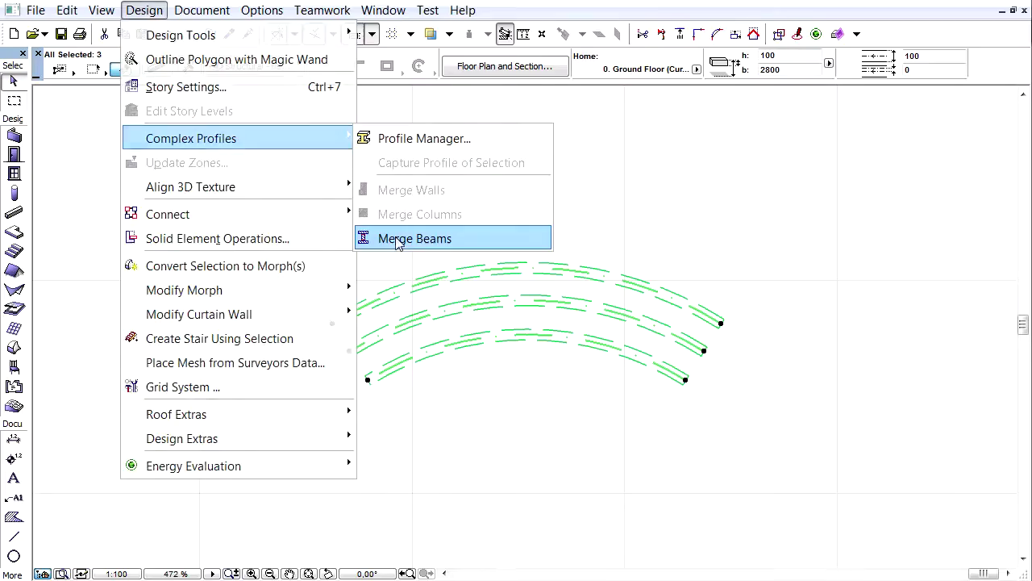
left_click(396, 241)
- Select the 727-wide merged beam, view it in 3D, and begin an arc-length edit
left_click(413, 323)
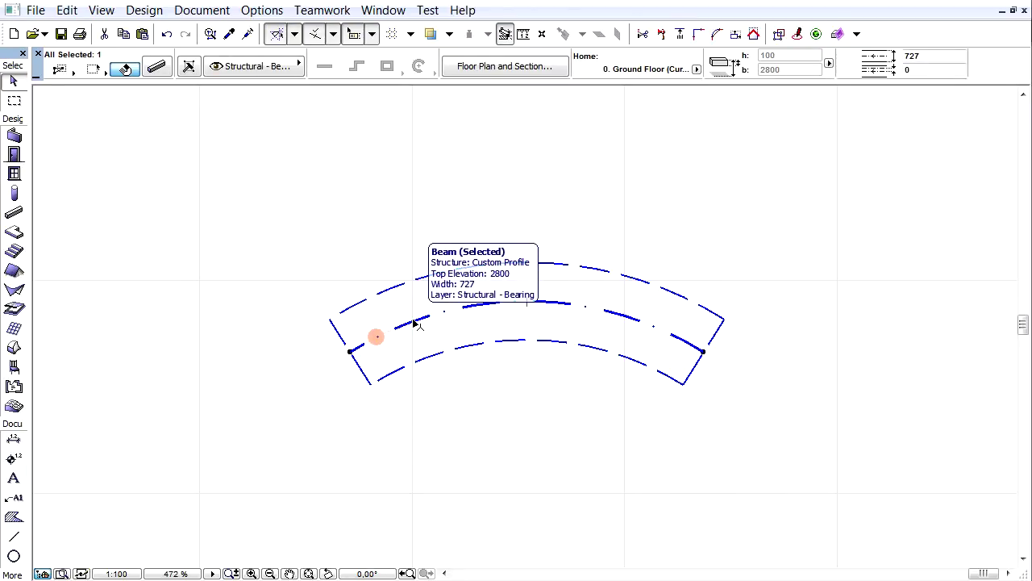
key("F5")
left_click(144, 374)
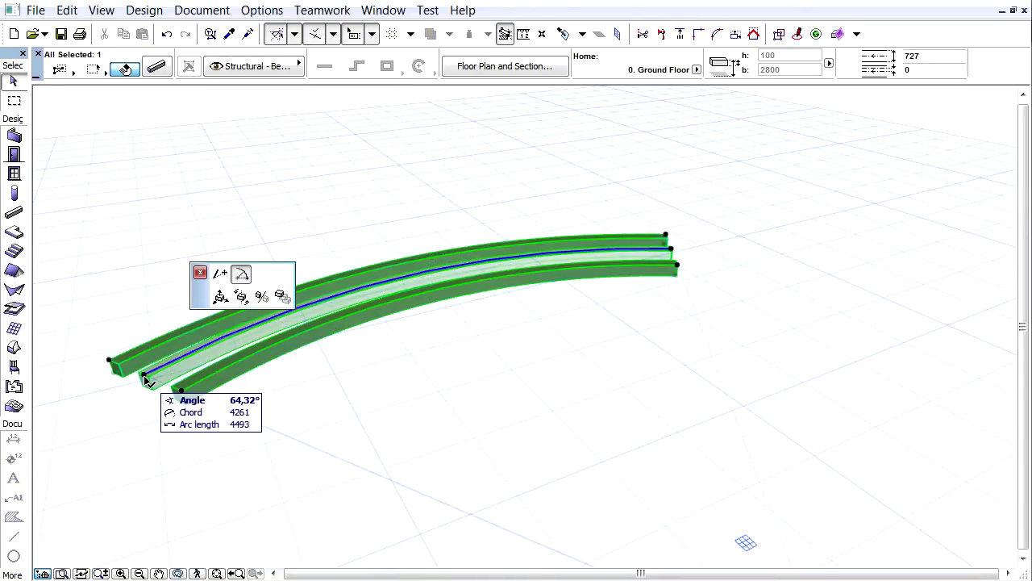